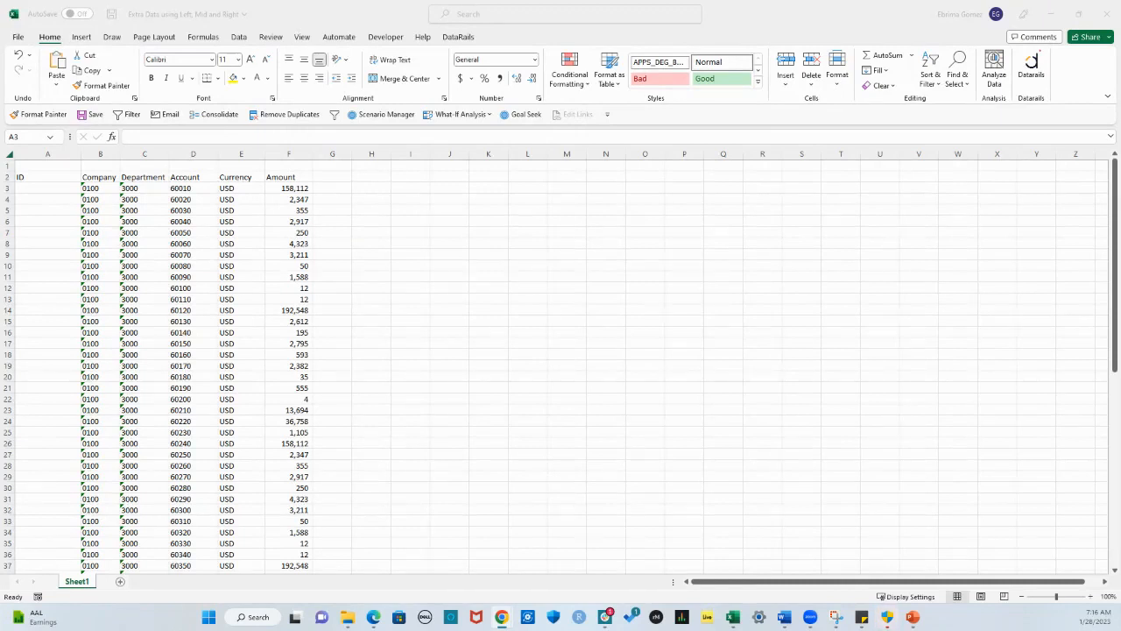
left_click(43, 188)
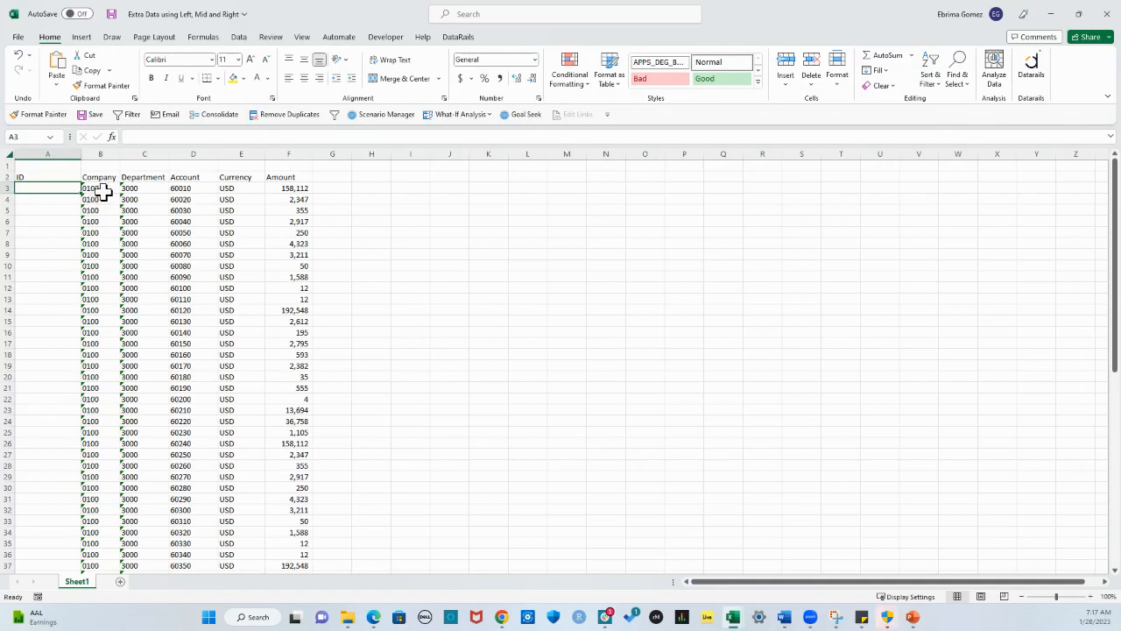
left_click(100, 187)
left_click(151, 187)
left_click(181, 189)
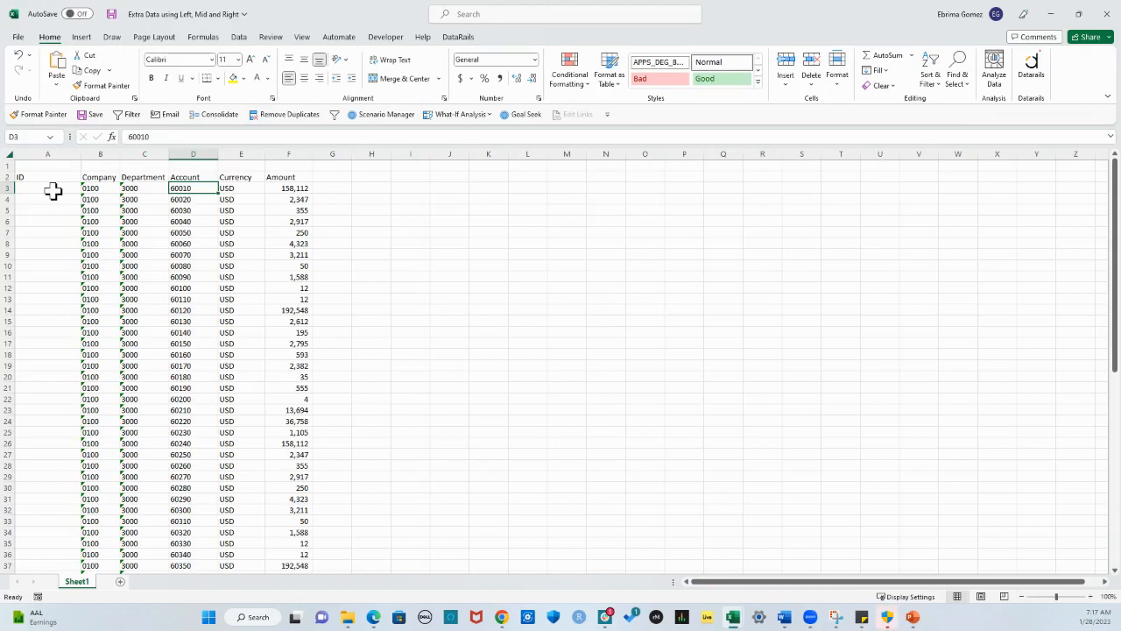
Step: Begin a CONCATENATE formula in cell A3 with the company code in B3 as its first text argument
left_click(53, 191)
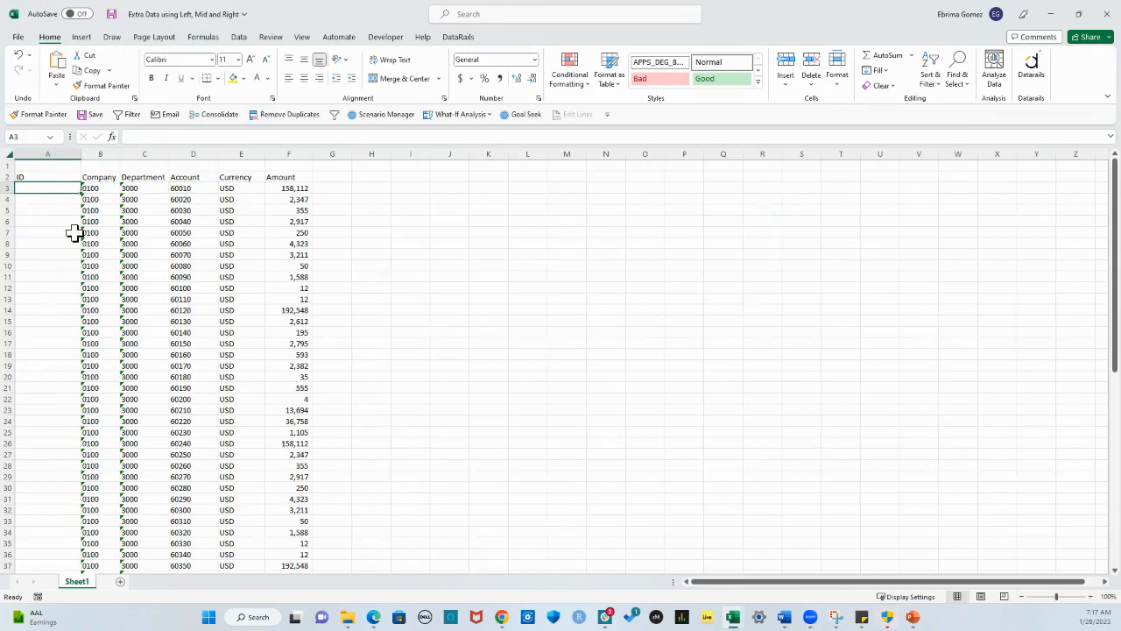
type("=")
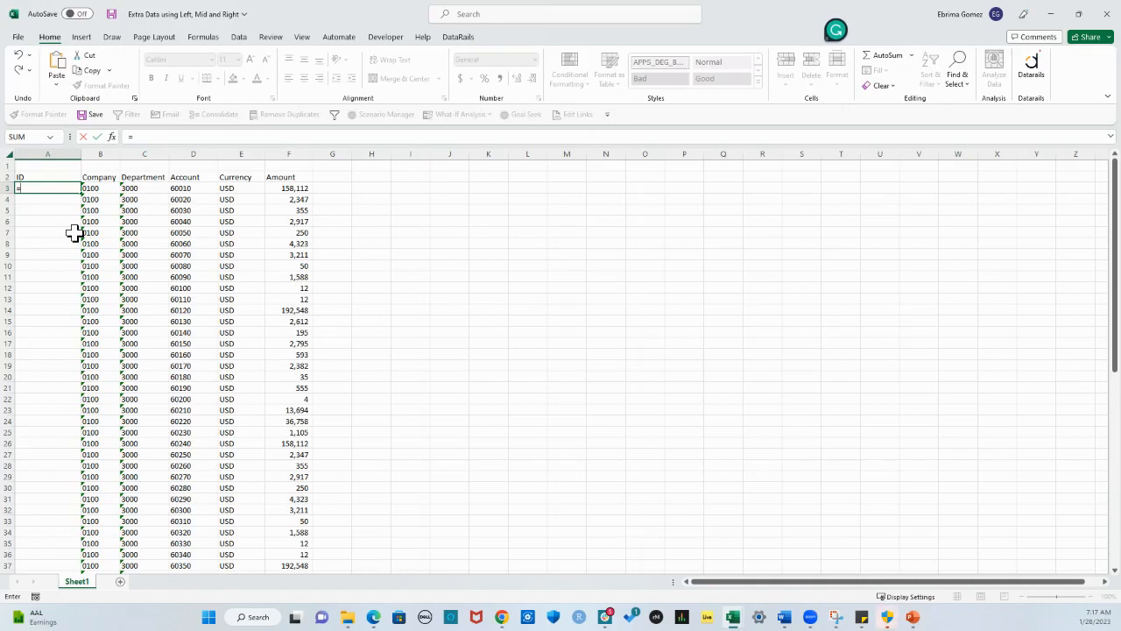
type("con")
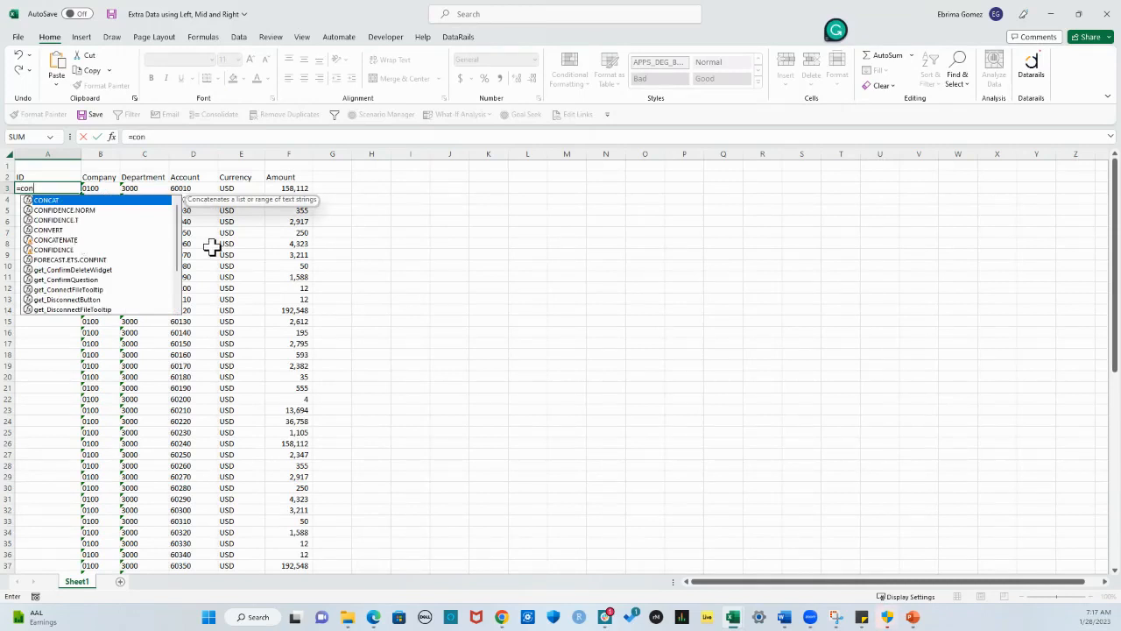
key("Down")
key("Down")
key("Down")
key("Down")
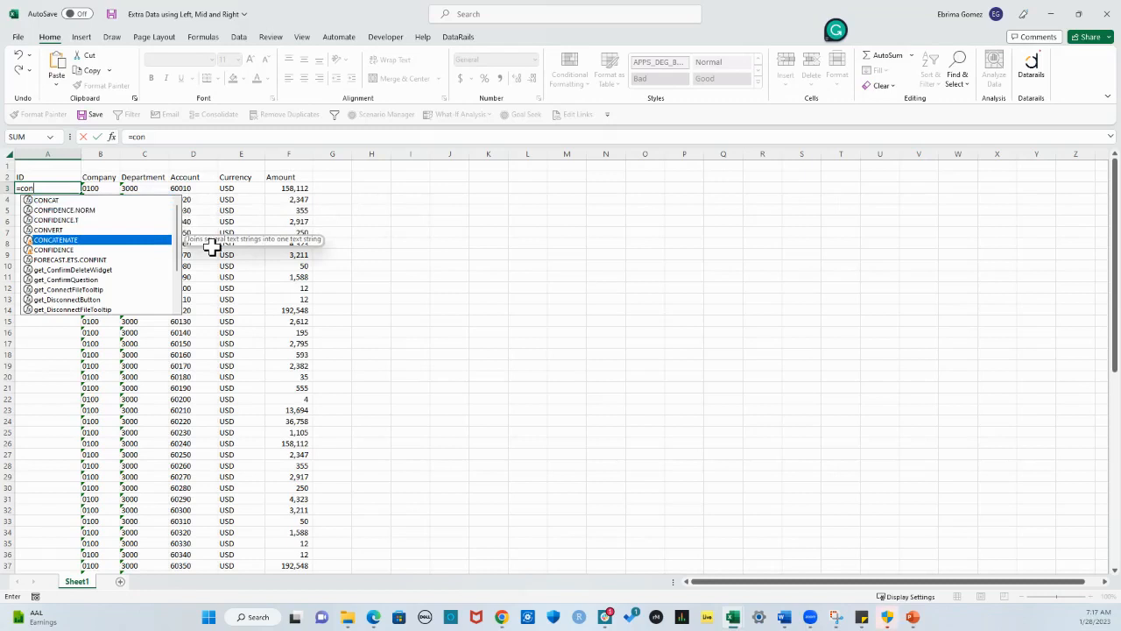
key("Tab")
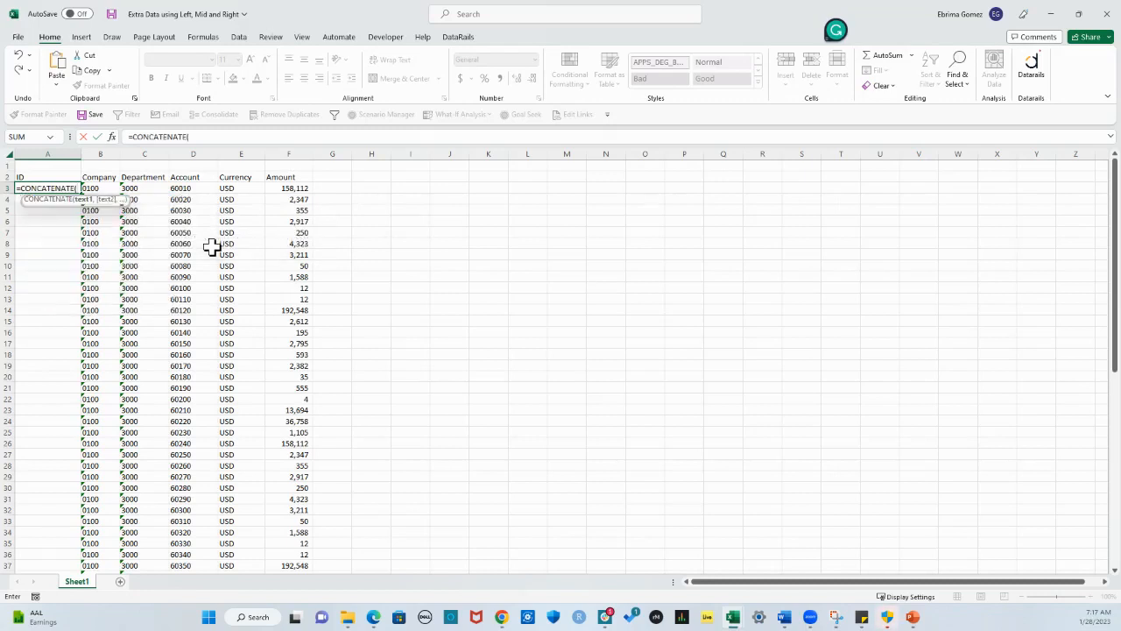
left_click(103, 187)
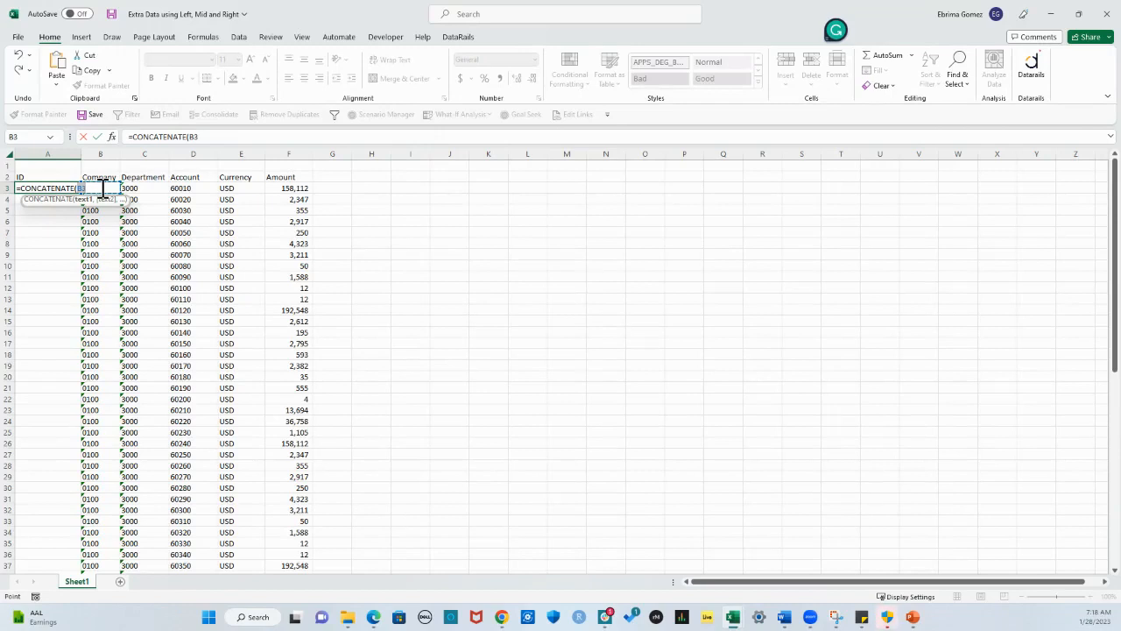
type(",")
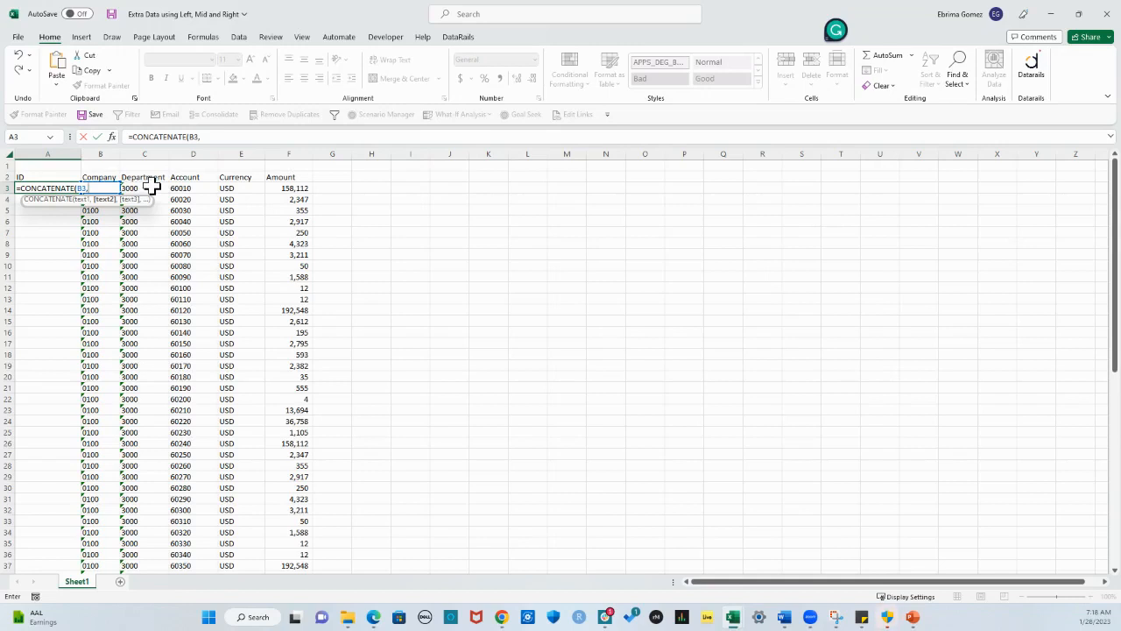
Step: Complete the A3 formula with -C3 and -D3 as the remaining arguments, giving =CONCATENATE(B3,-C3,-D3)
type("-")
left_click(142, 189)
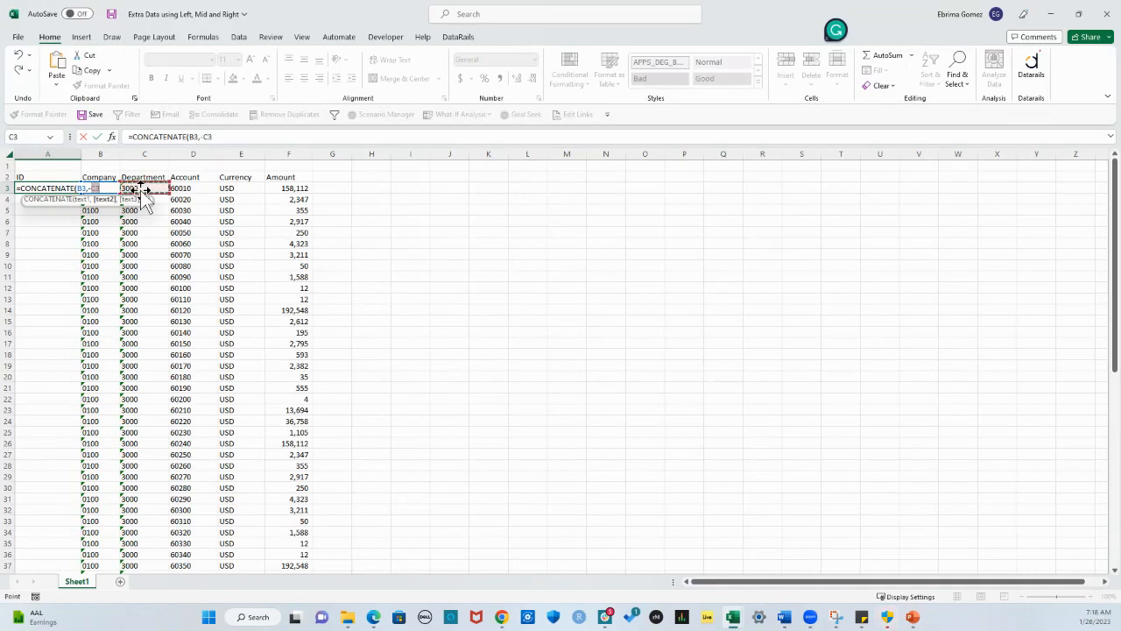
type(",")
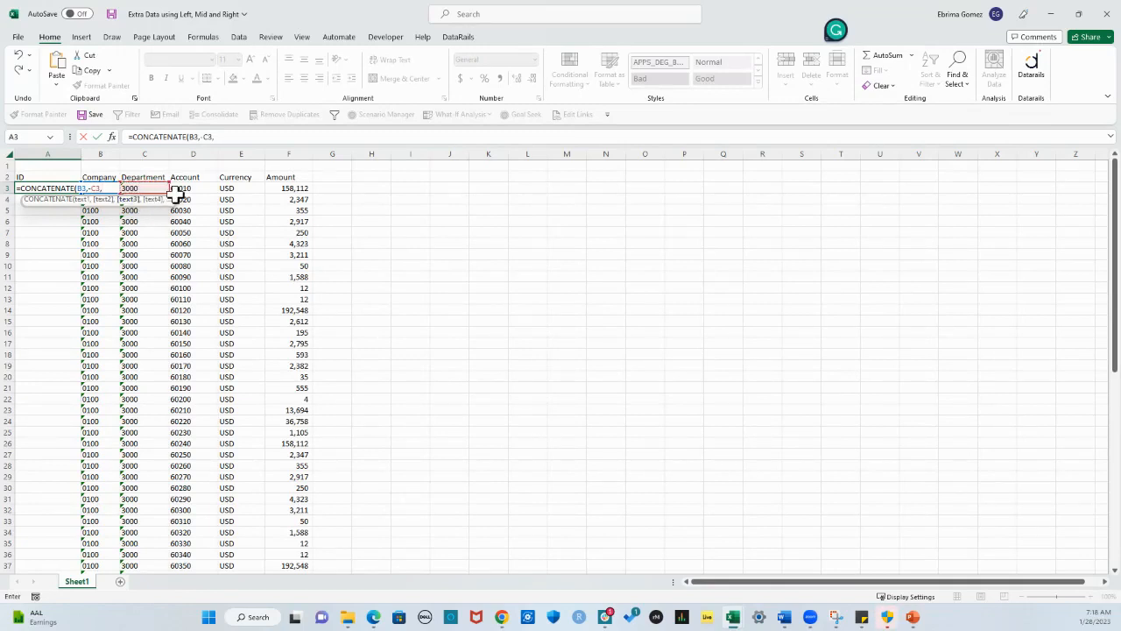
type("-")
left_click(194, 191)
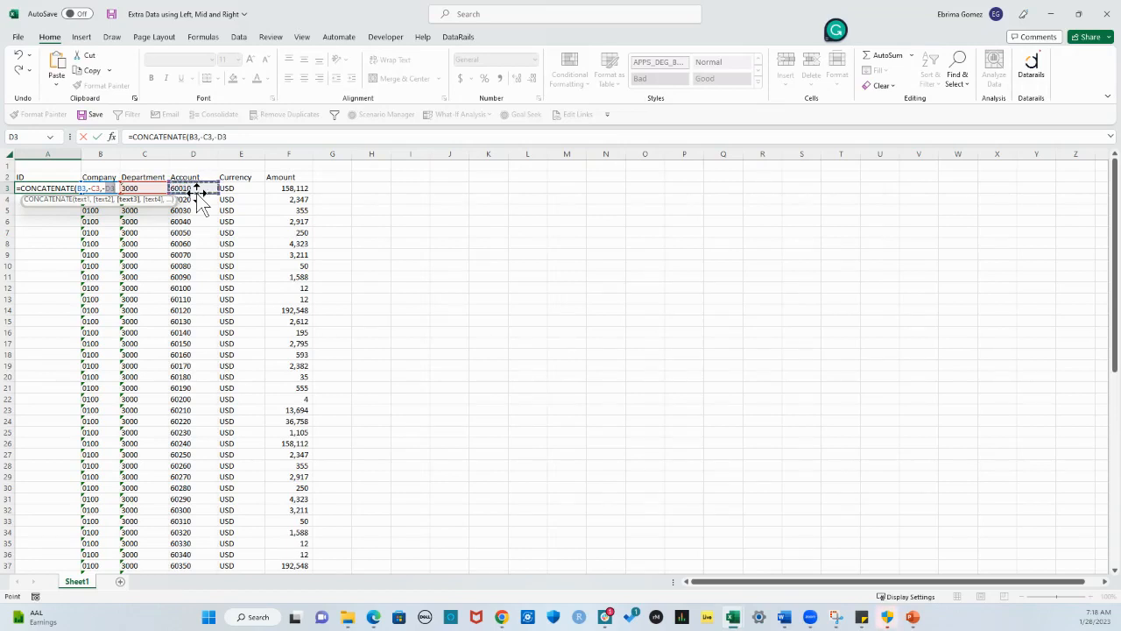
type(")")
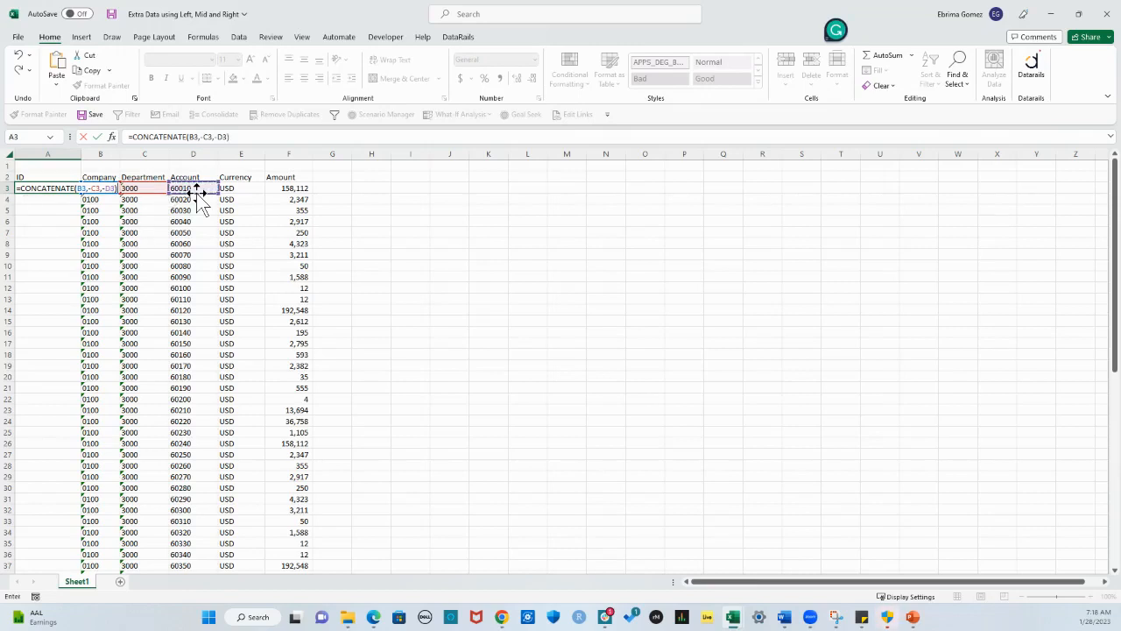
key("Return")
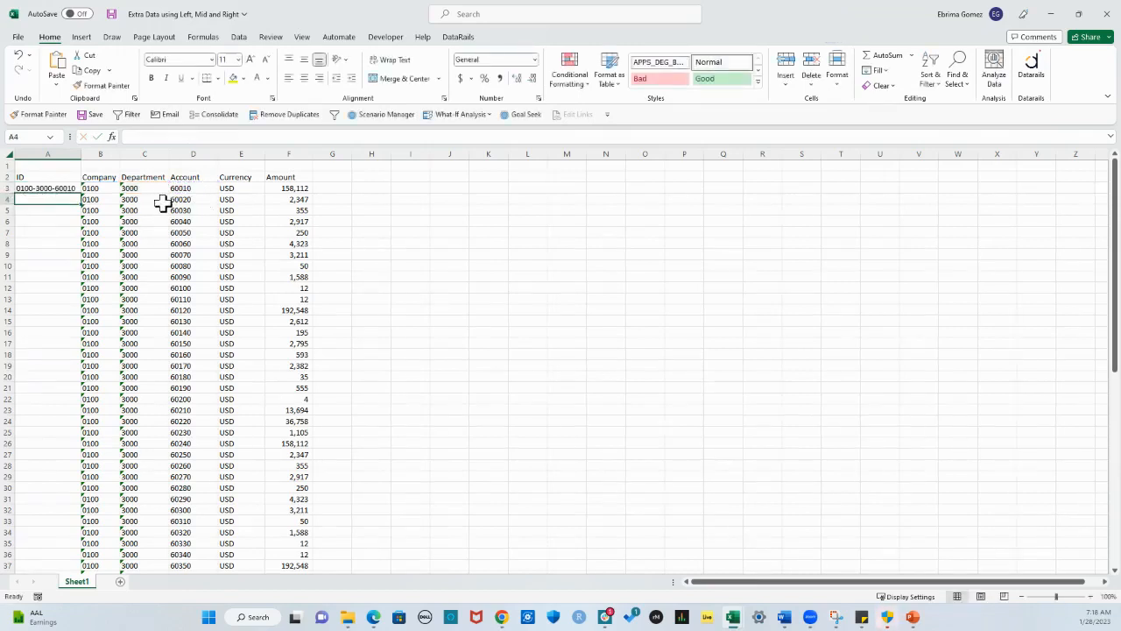
Step: Fill the CONCATENATE formula from A3 down the ID column to the last data row, row 71
left_click(54, 190)
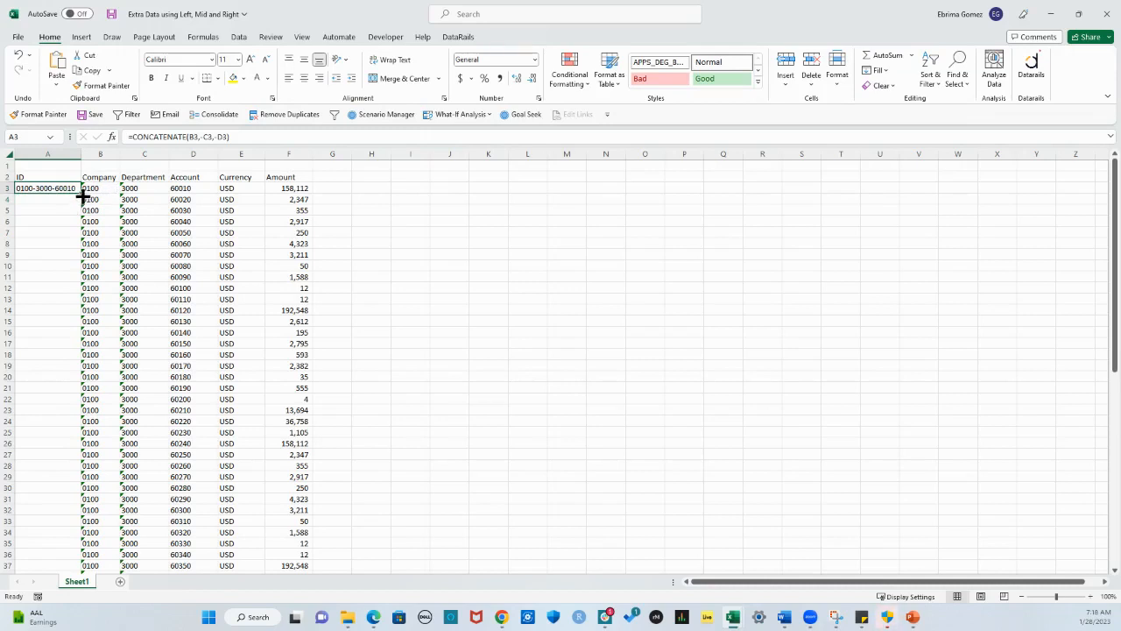
double_click(81, 195)
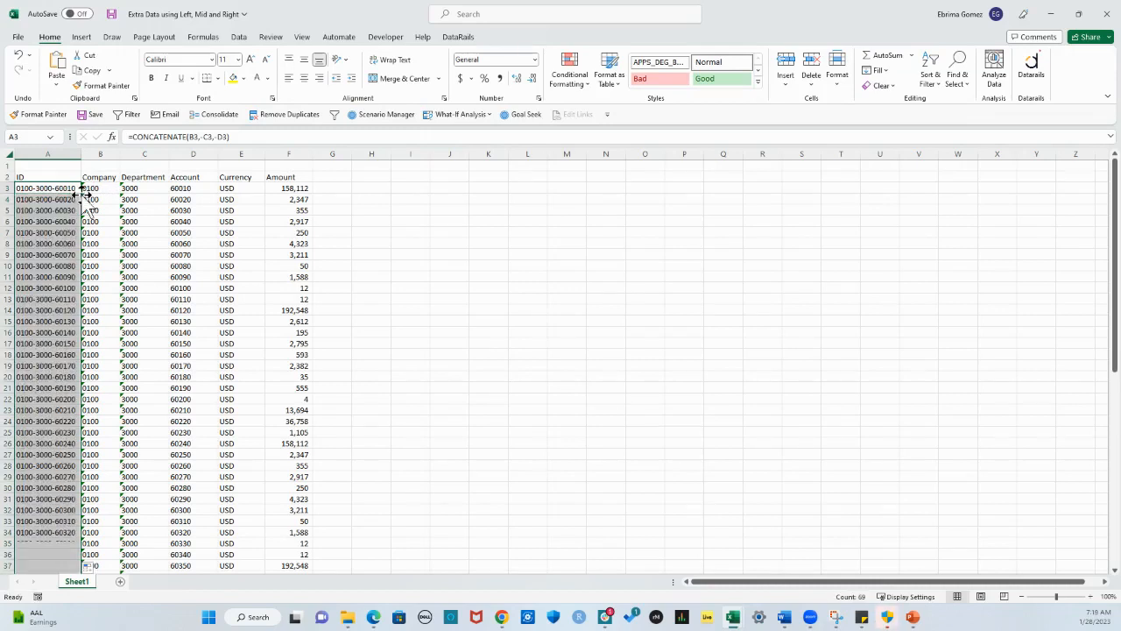
scroll(57, 359, "down", 10)
scroll(61, 375, "down", 5)
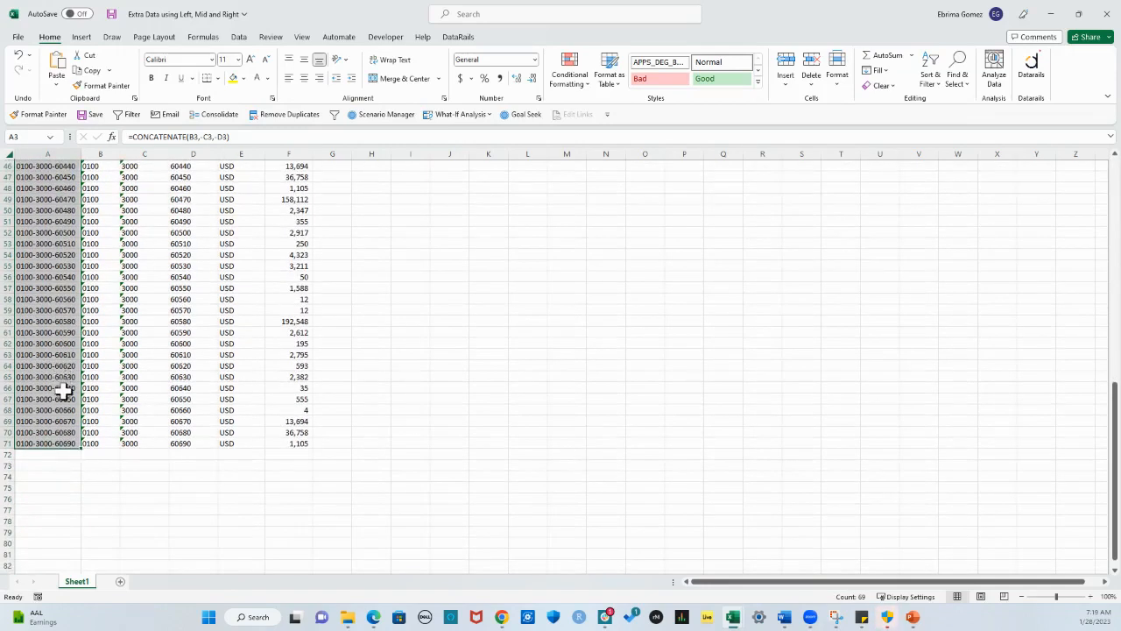
scroll(61, 375, "up", 15)
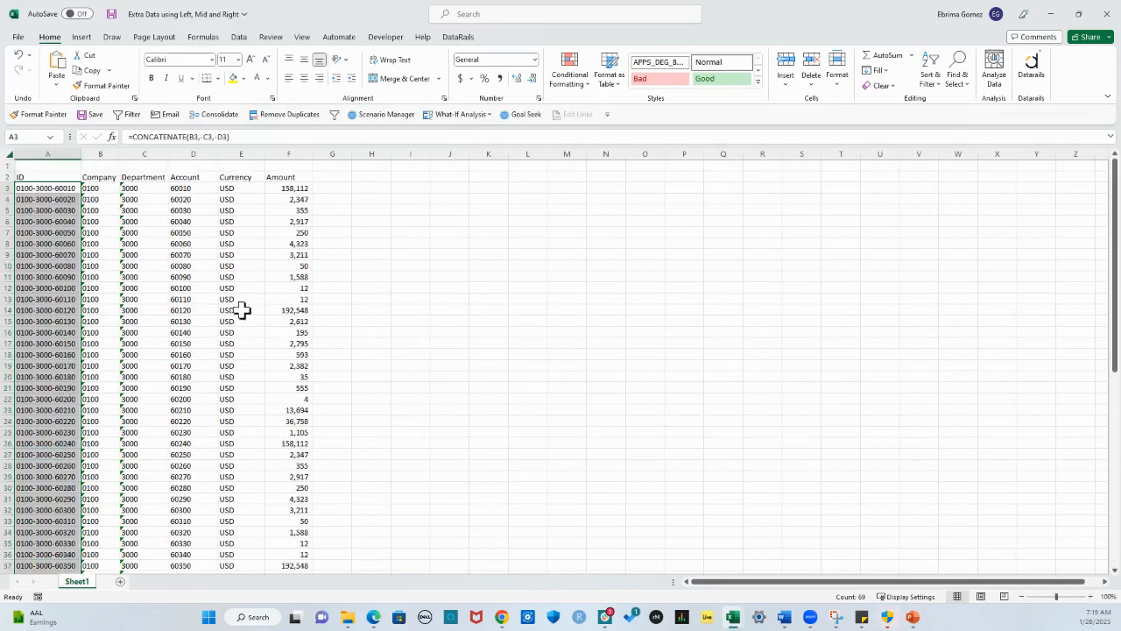
left_click(101, 177)
left_click(138, 178)
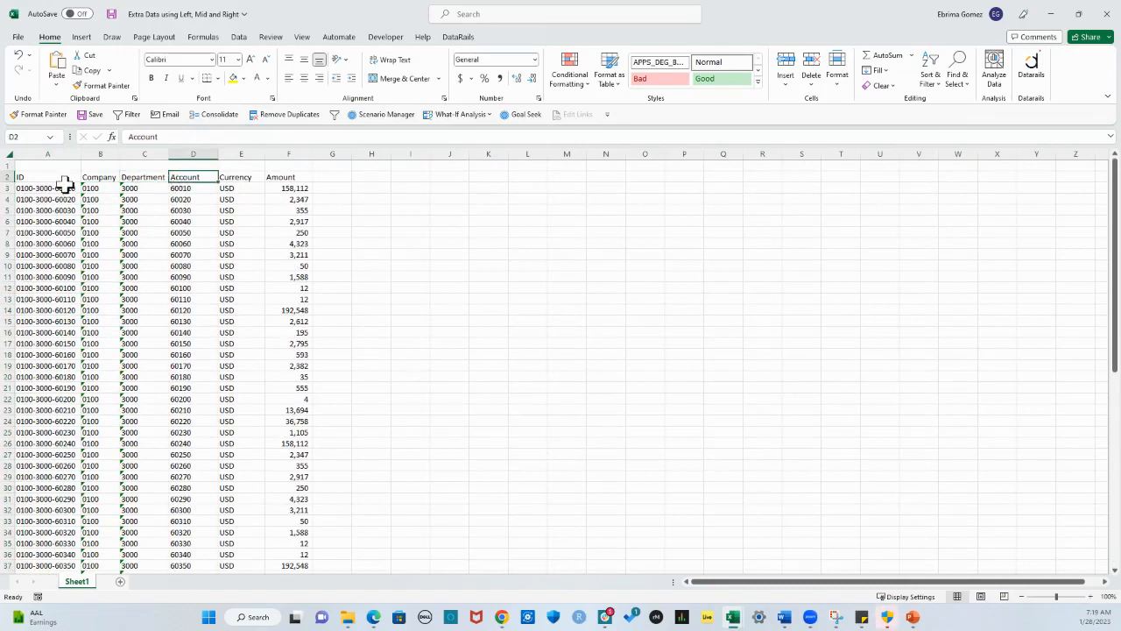
left_click_drag(63, 189, 46, 254)
left_click(77, 376)
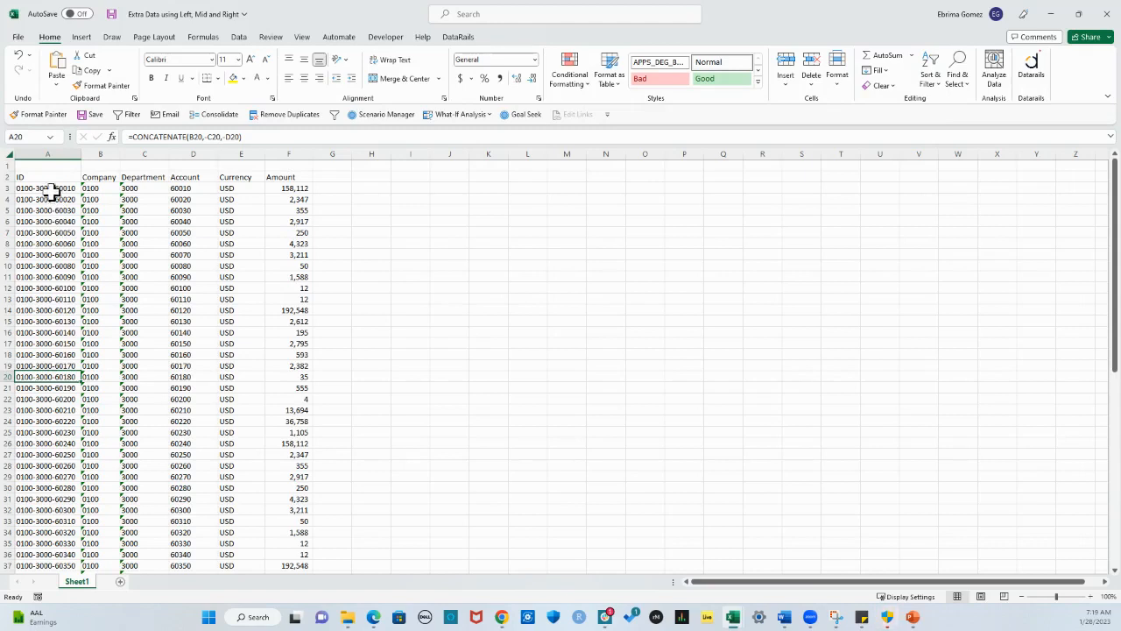
left_click(53, 188)
left_click(51, 200)
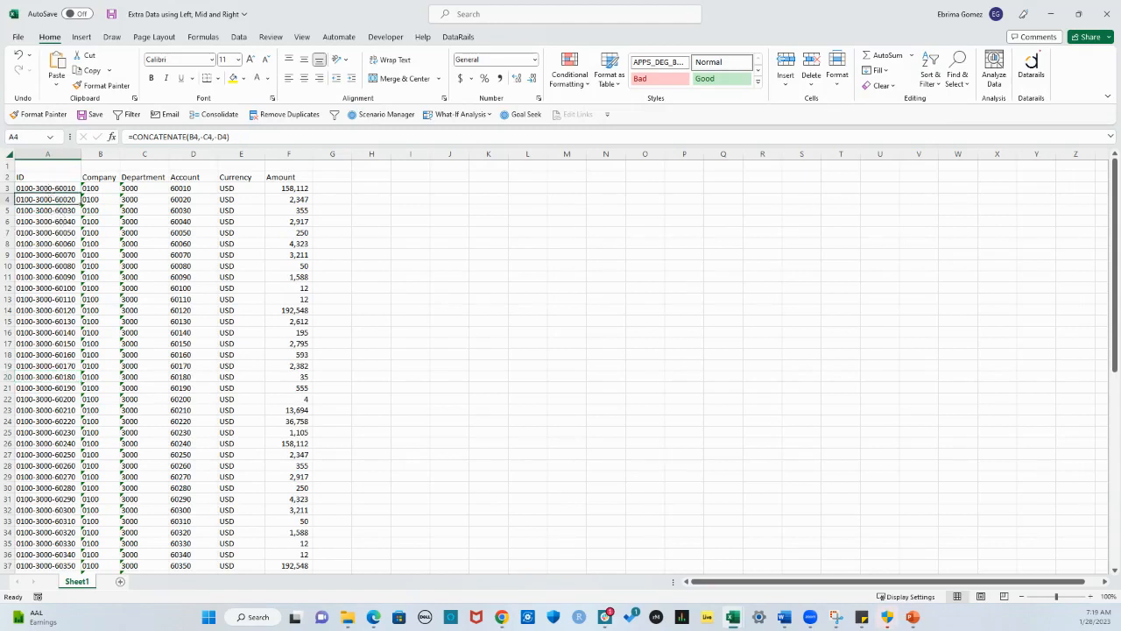